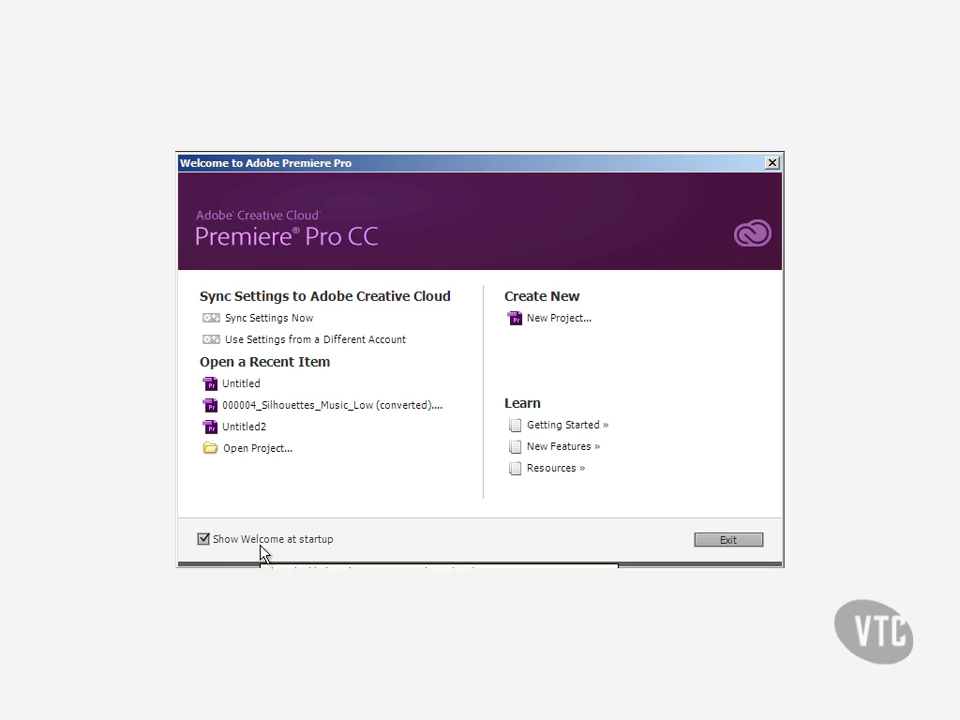
- Open the recent project Untitled, leaving the welcome screen enabled at startup
click(203, 539)
click(203, 539)
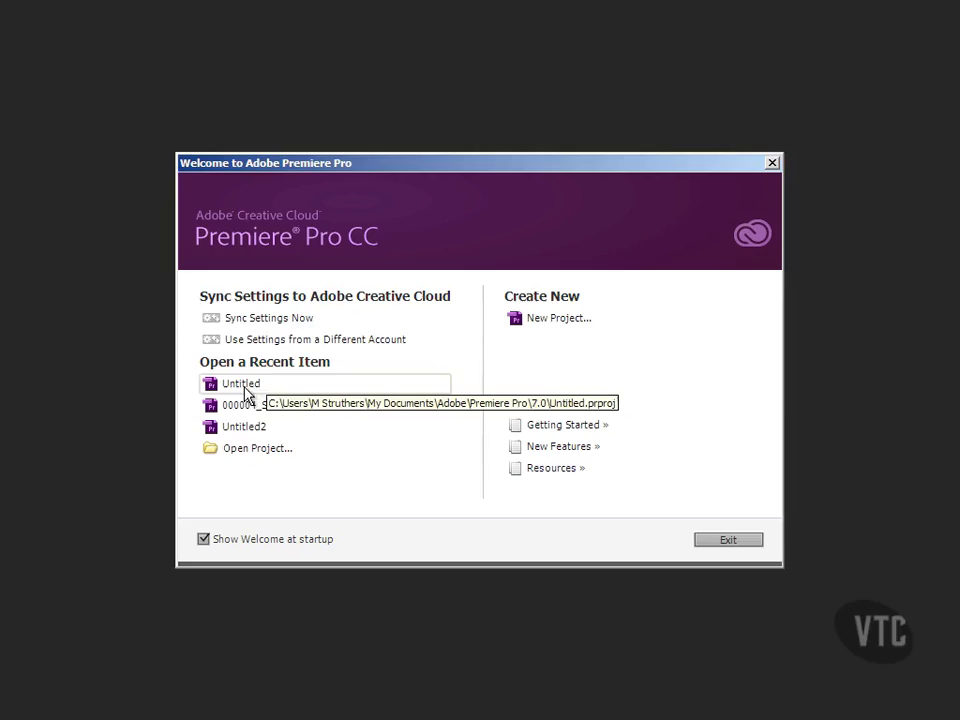
click(245, 386)
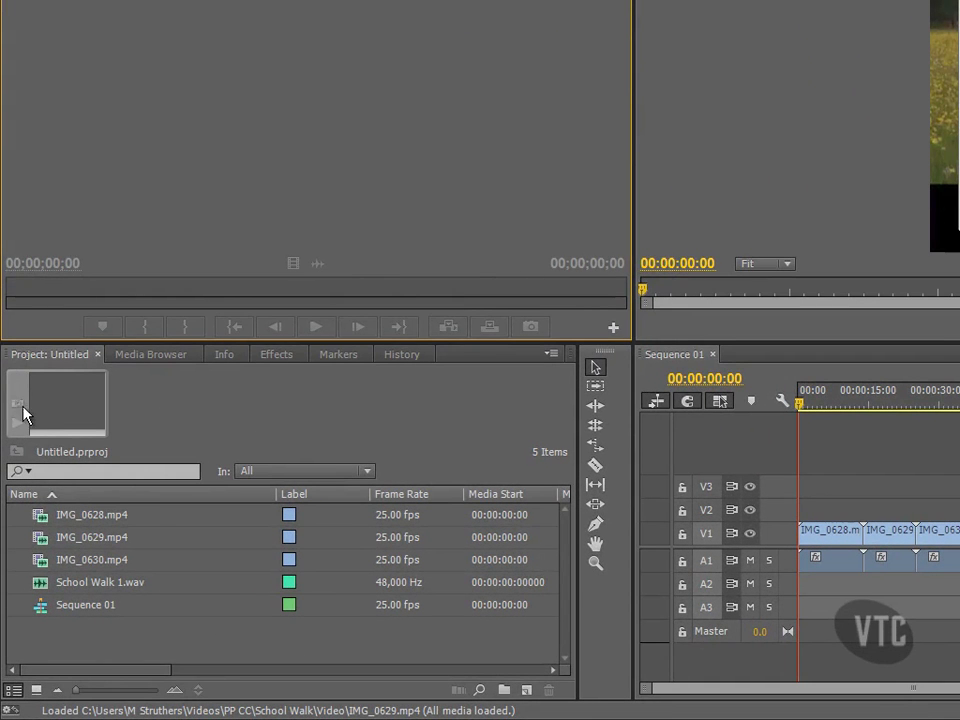
- Look through the Media Browser, Info and Effects views and return to the project's item list
click(12, 355)
click(135, 357)
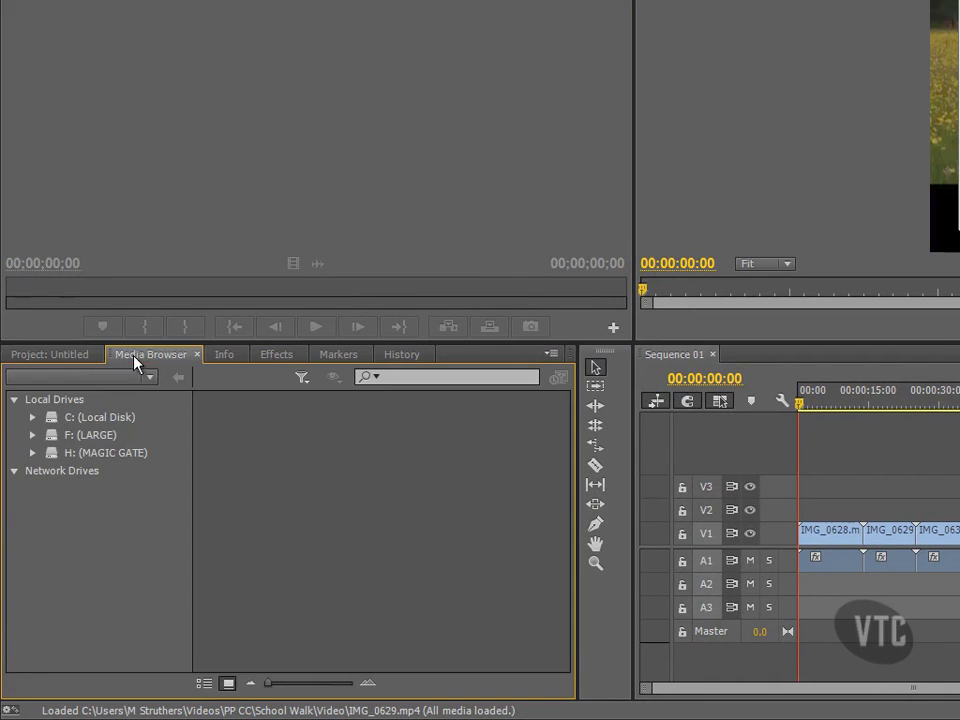
click(216, 357)
click(266, 358)
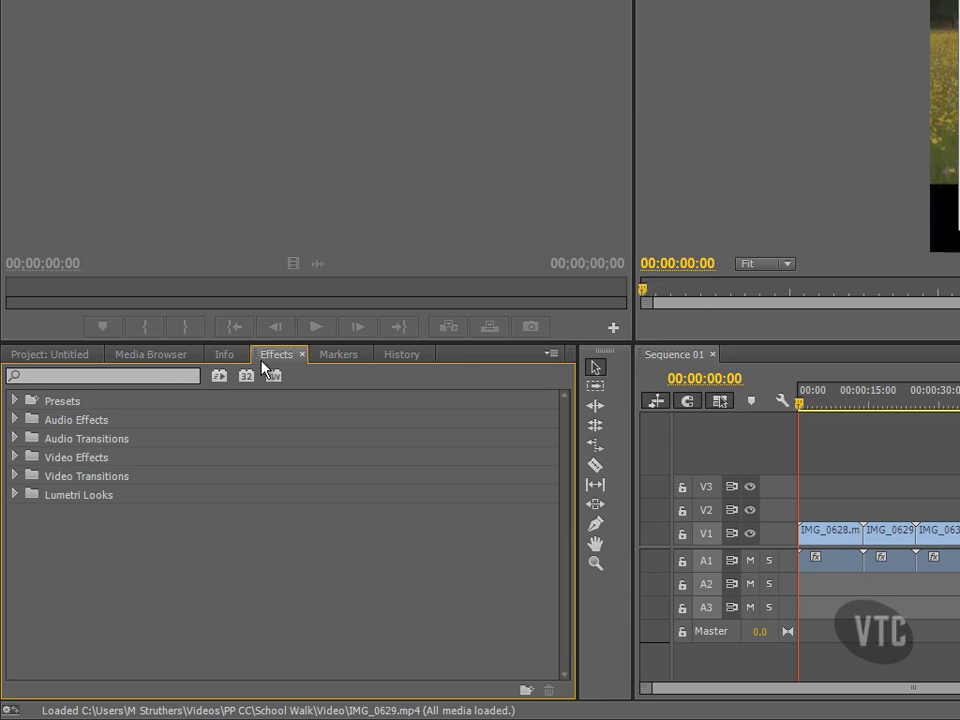
click(64, 360)
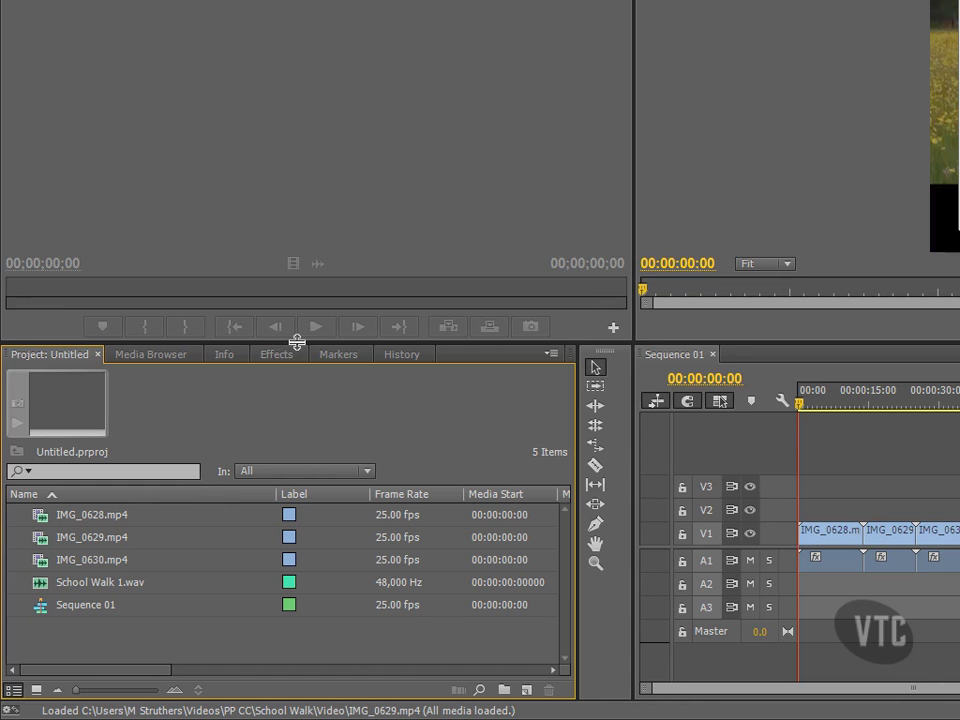
- Enlarge the project item area and view the details of the three IMG video clips and School Walk 1.wav
drag(297, 342, 326, 229)
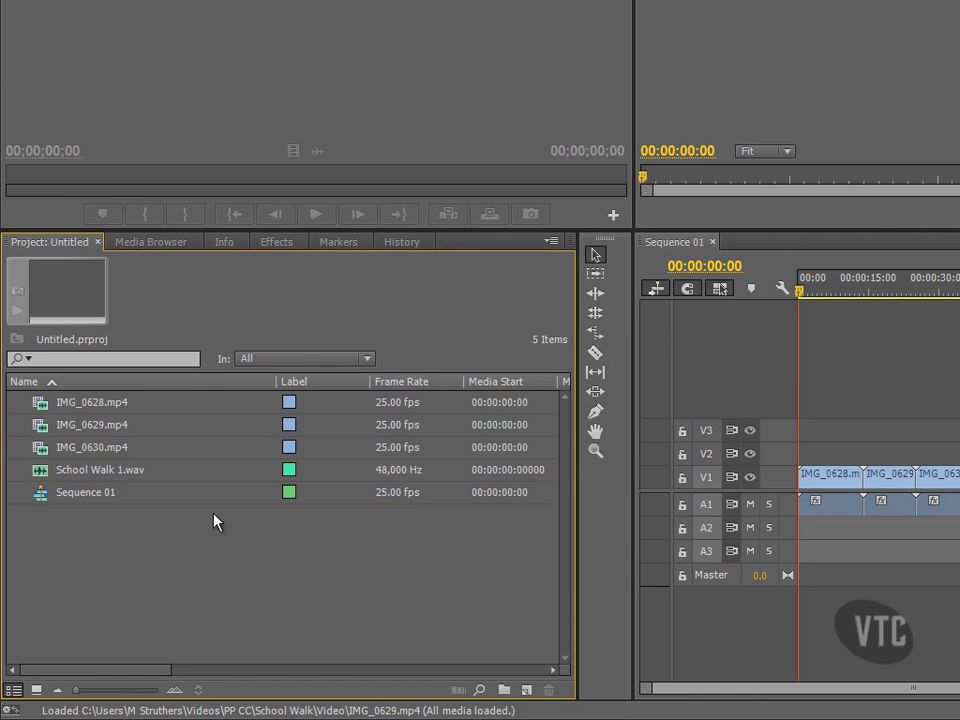
click(78, 409)
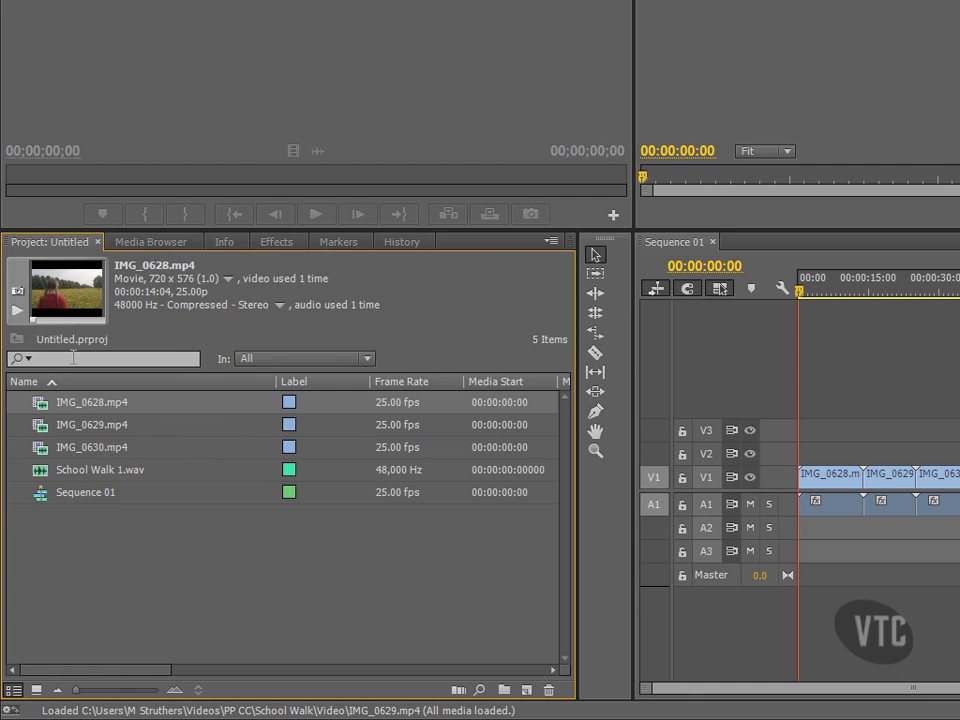
click(76, 425)
click(78, 448)
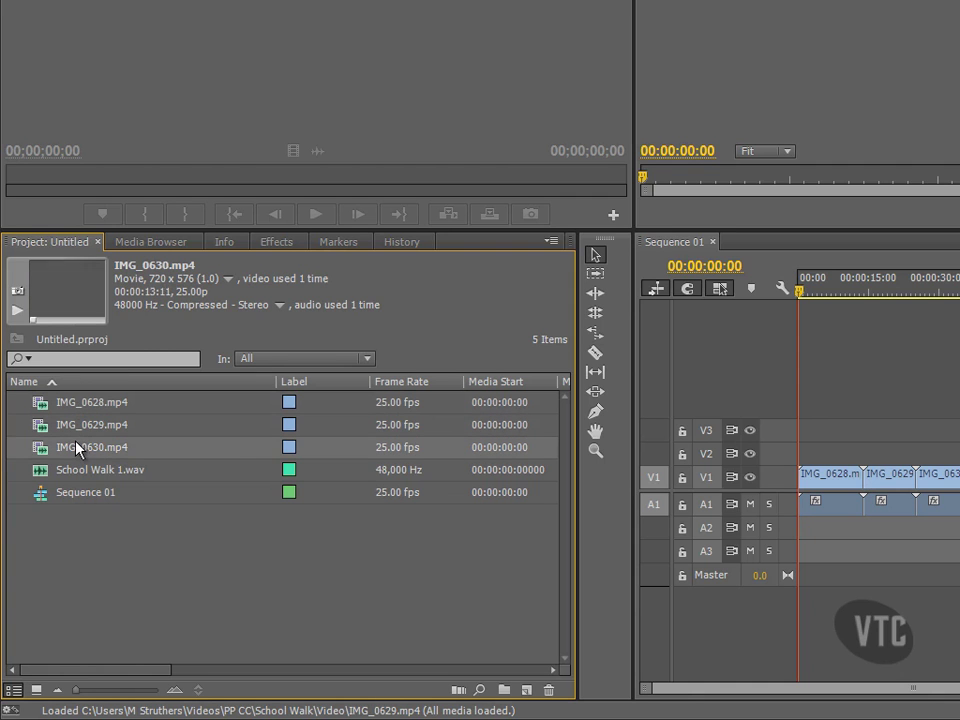
click(78, 472)
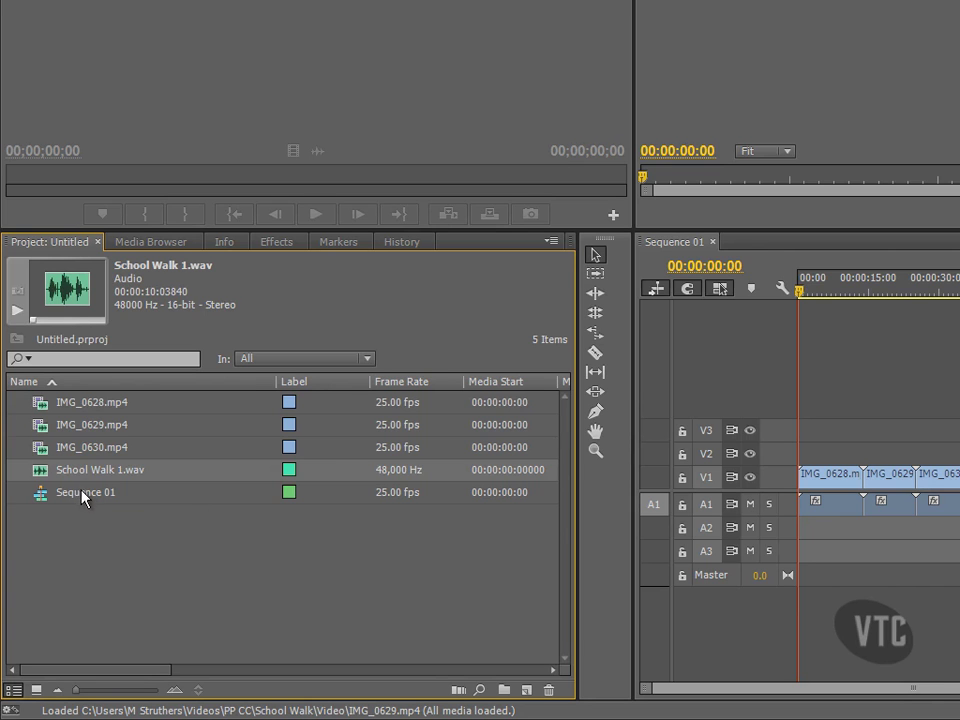
- Clear all items from the project, from IMG_0628.mp4 through Sequence 01
click(82, 491)
shift+click(84, 406)
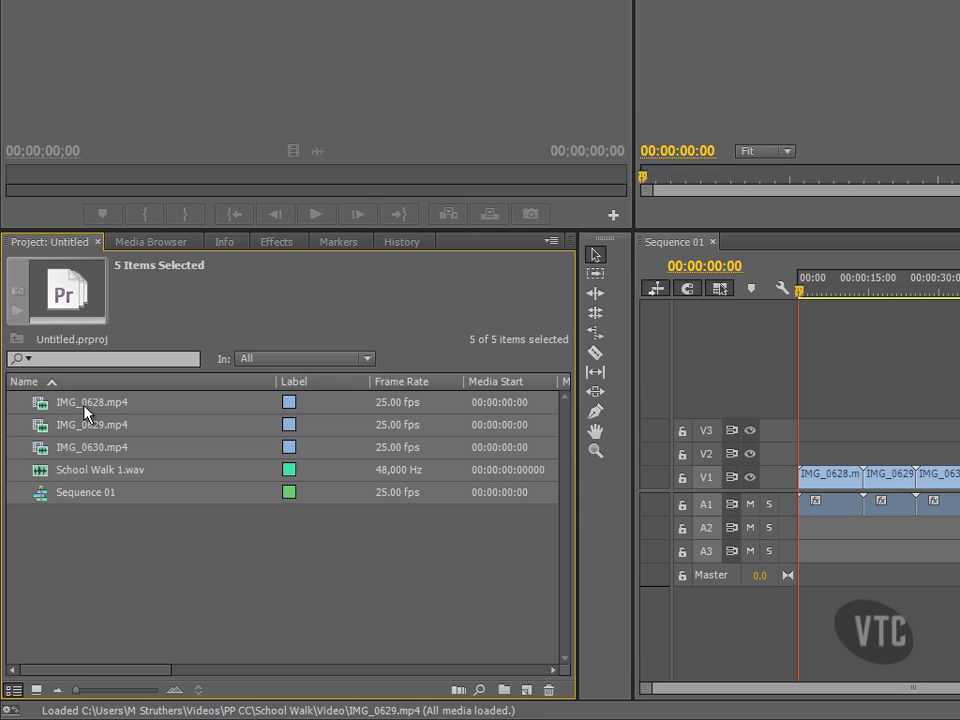
right_click(84, 408)
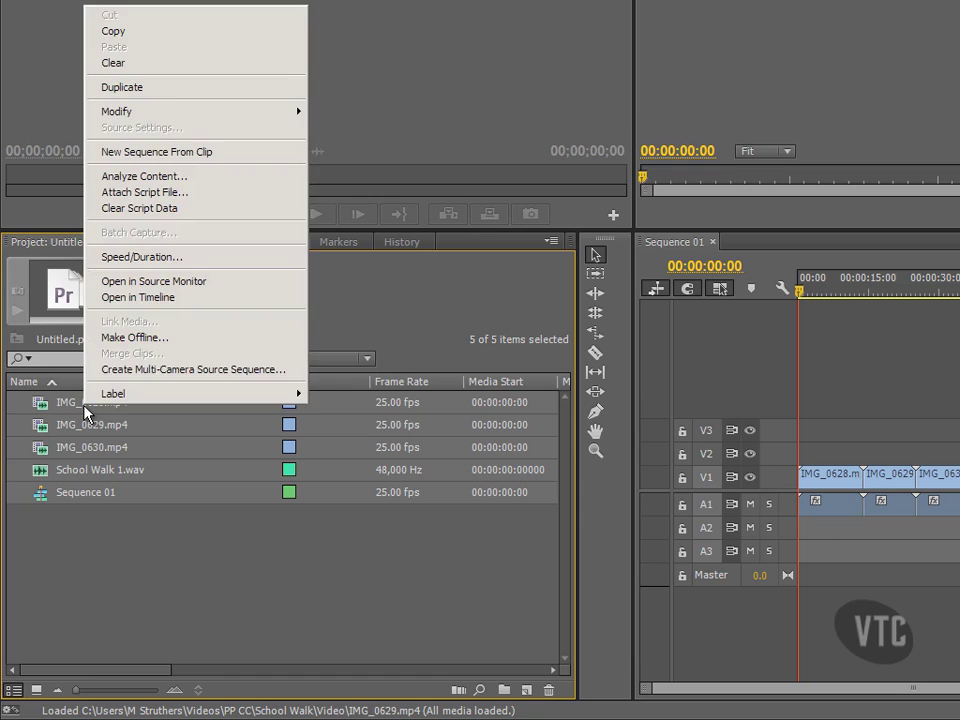
click(118, 70)
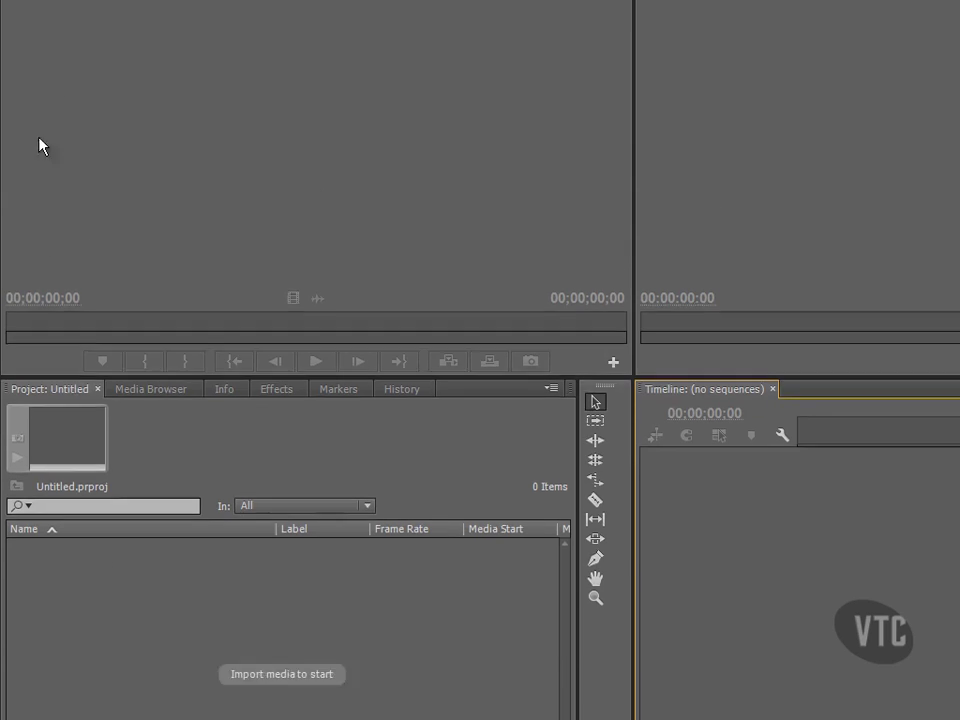
- Create a new sequence from the DV - PAL Standard 48kHz preset, keeping the name Sequence 02
click(13, 26)
mouse_move(22, 46)
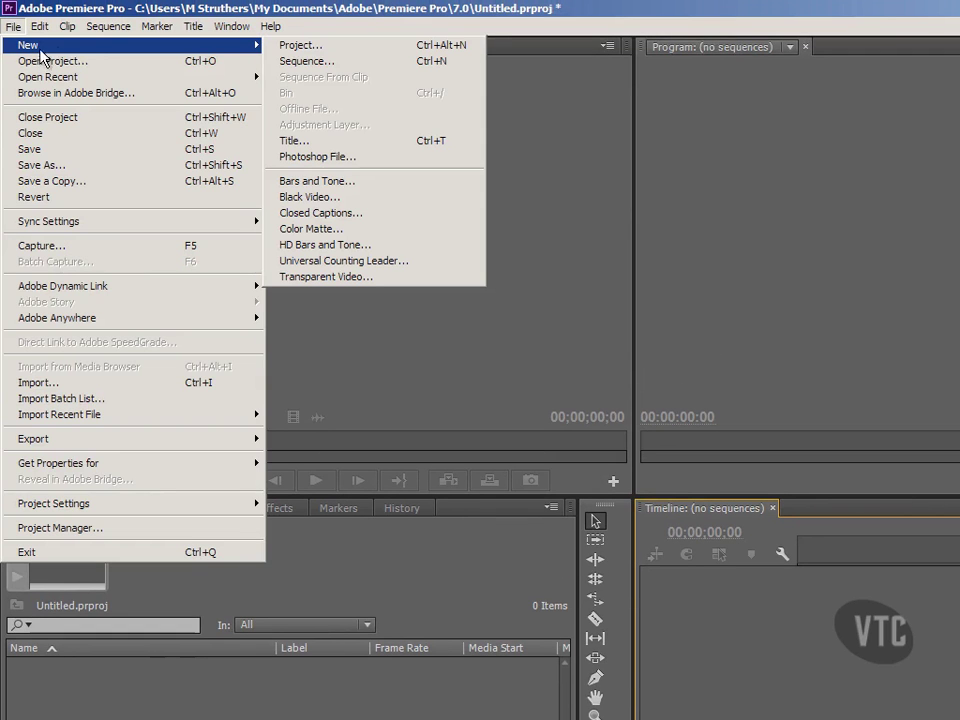
click(307, 61)
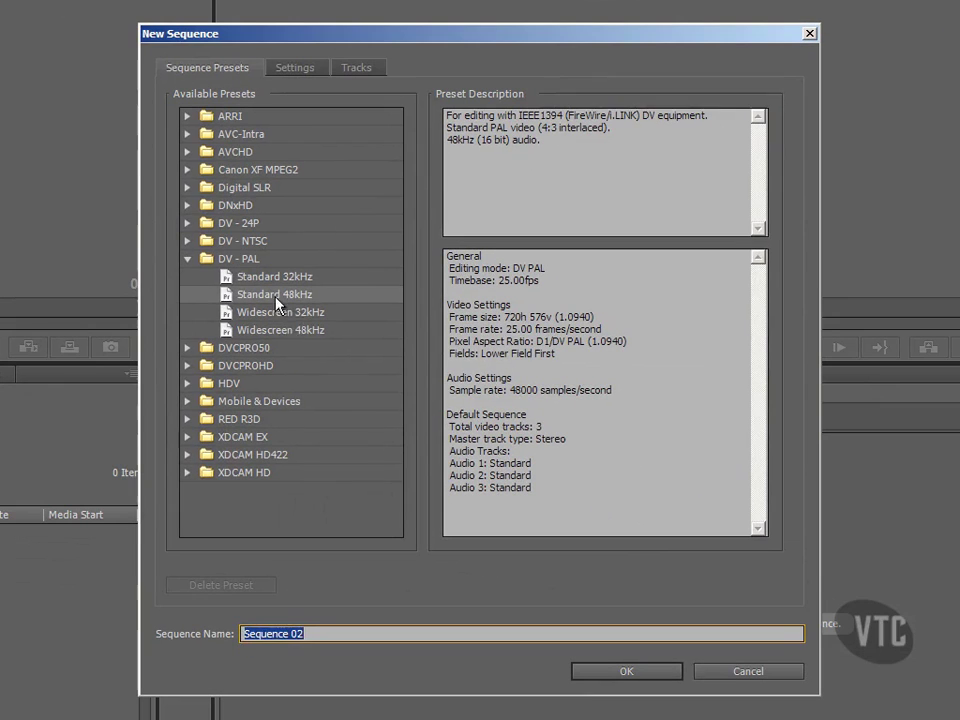
click(287, 302)
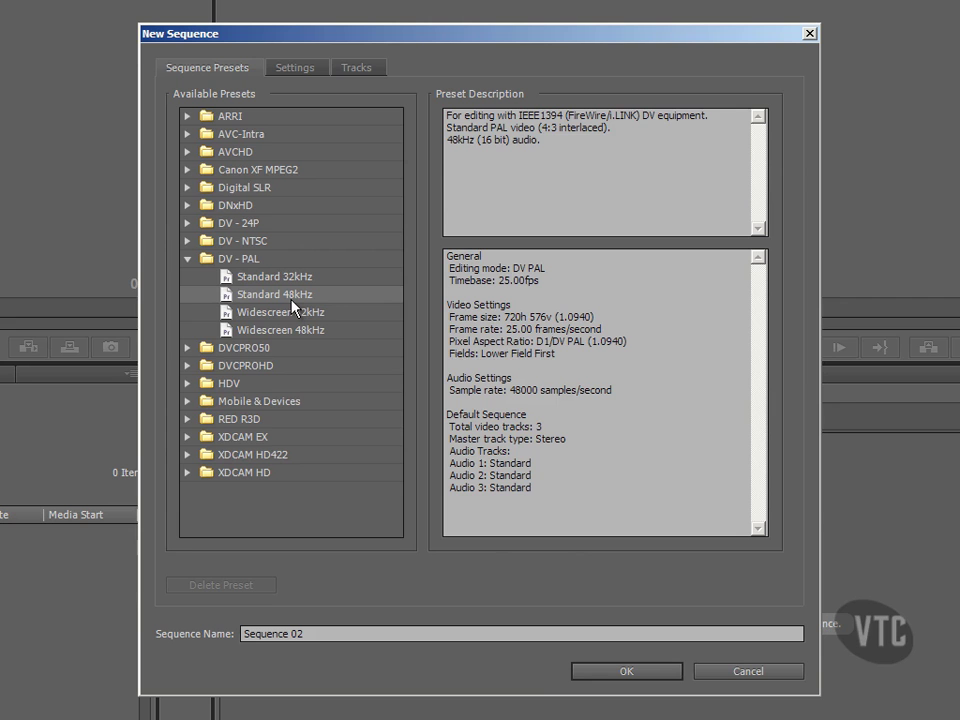
click(639, 676)
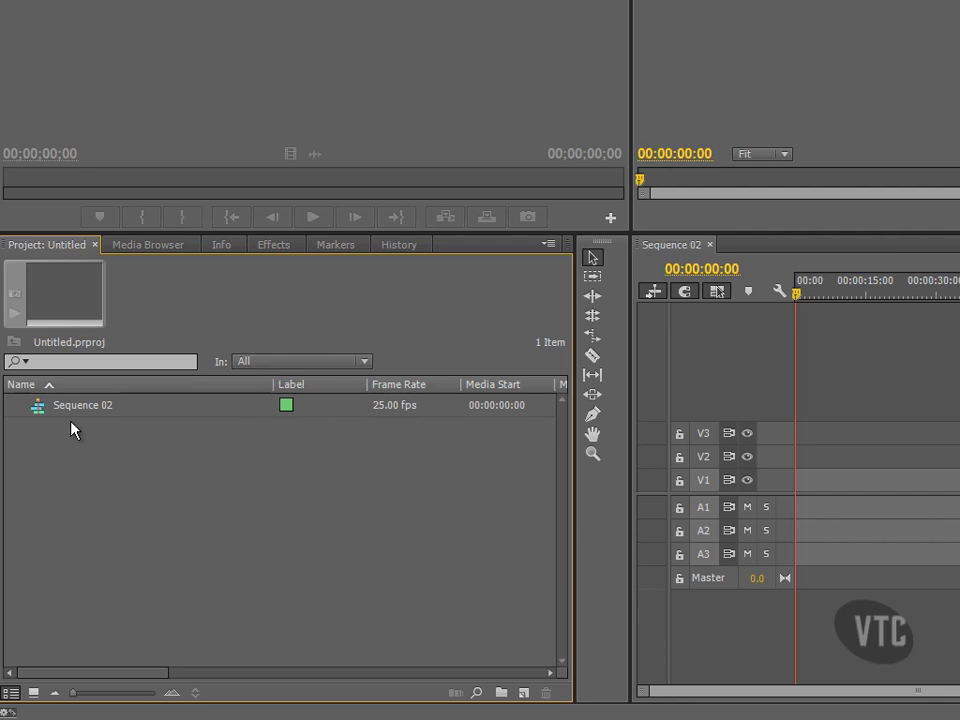
- Compare icon view and enlarged list icons with the small-icon list, and review the new item types available in the project
click(35, 693)
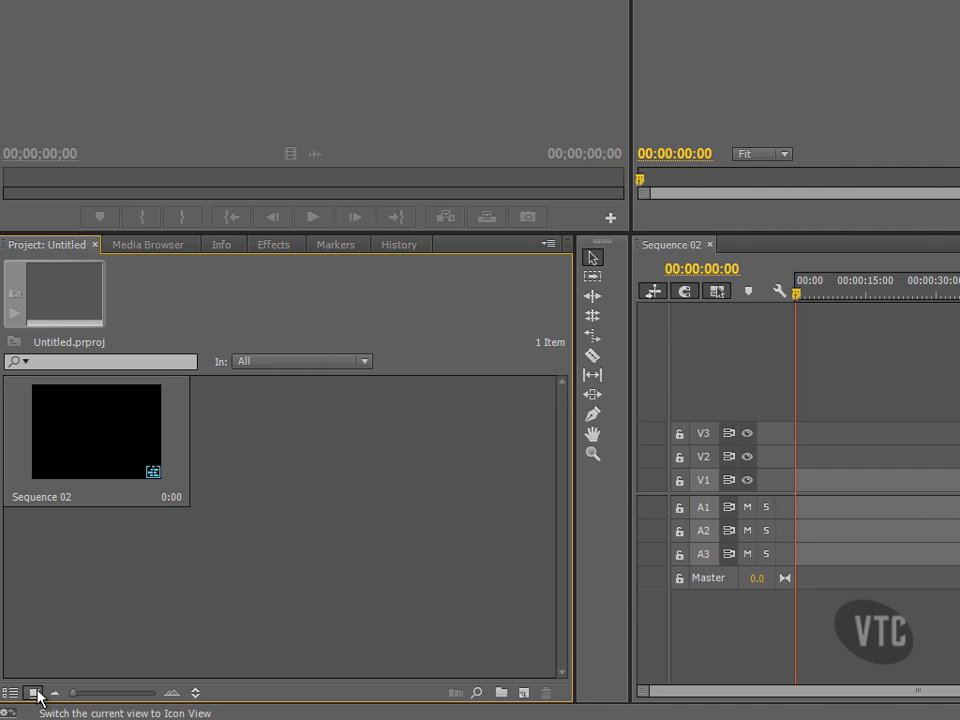
click(11, 693)
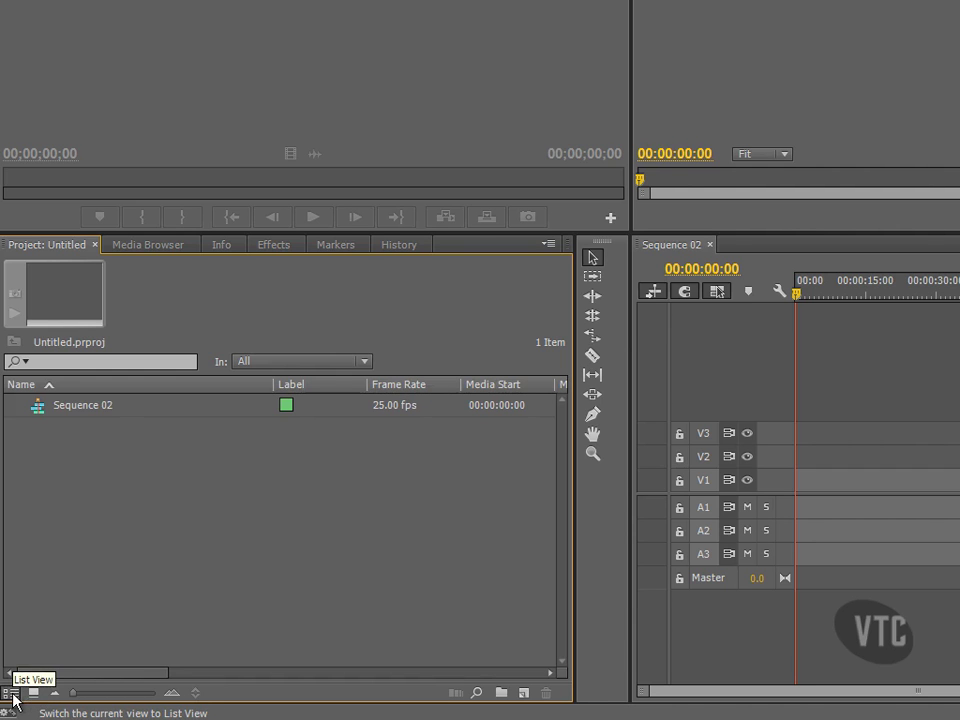
click(172, 693)
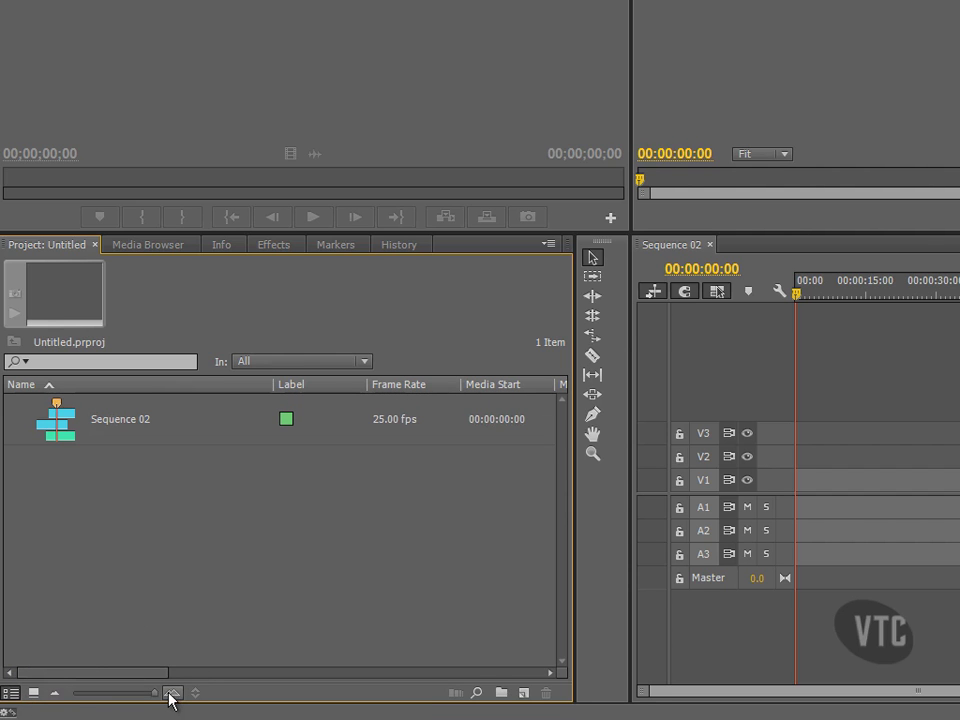
click(56, 693)
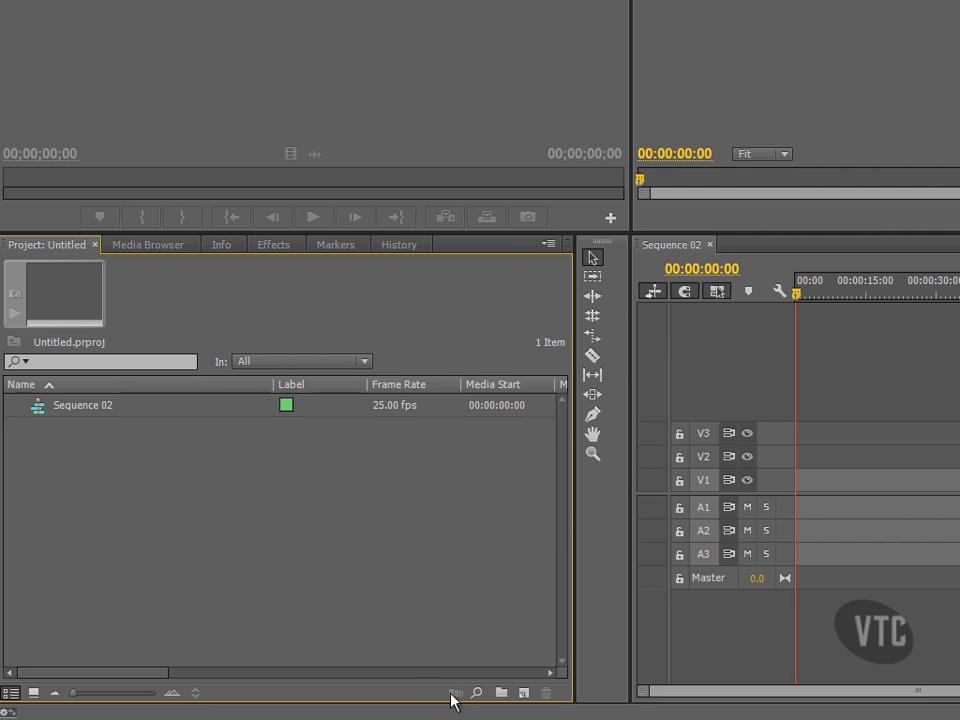
click(523, 693)
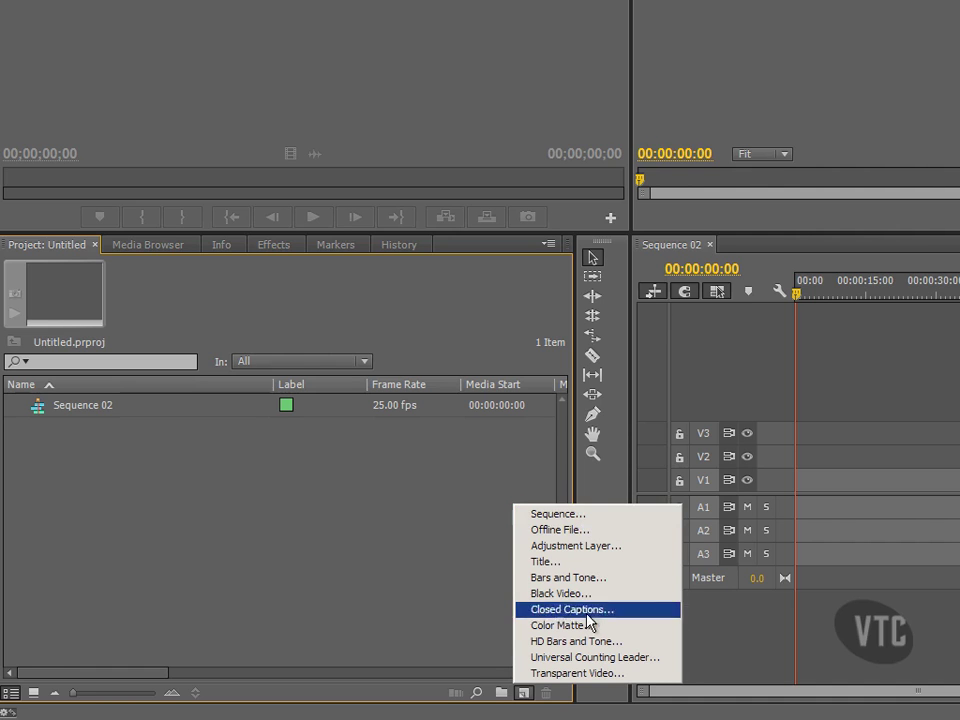
click(418, 686)
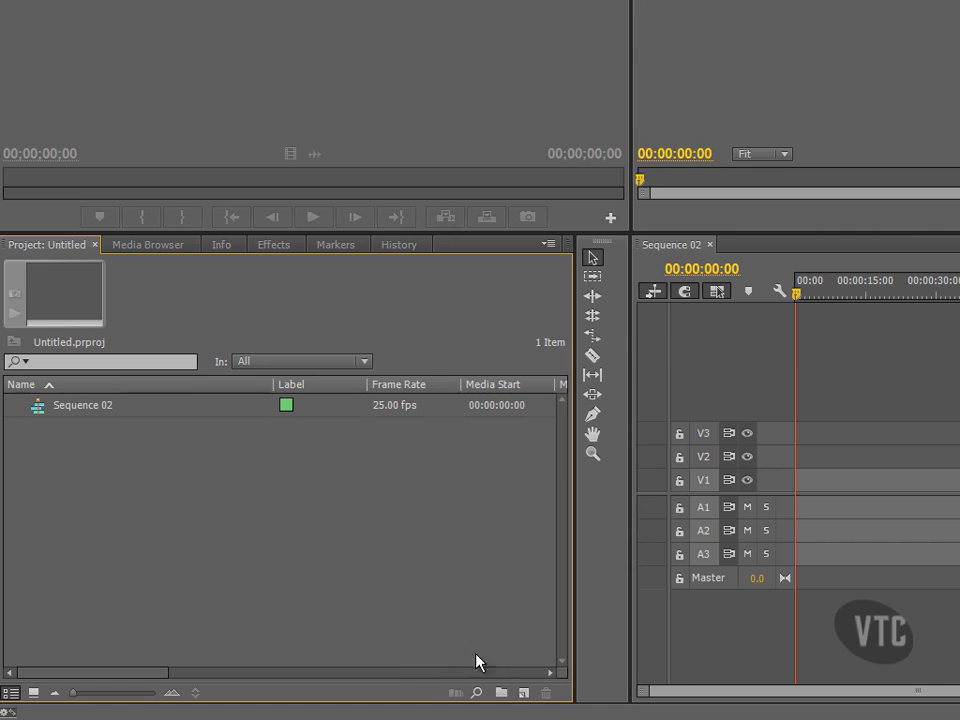
- Create two bins in the project named Audio and Video
click(501, 693)
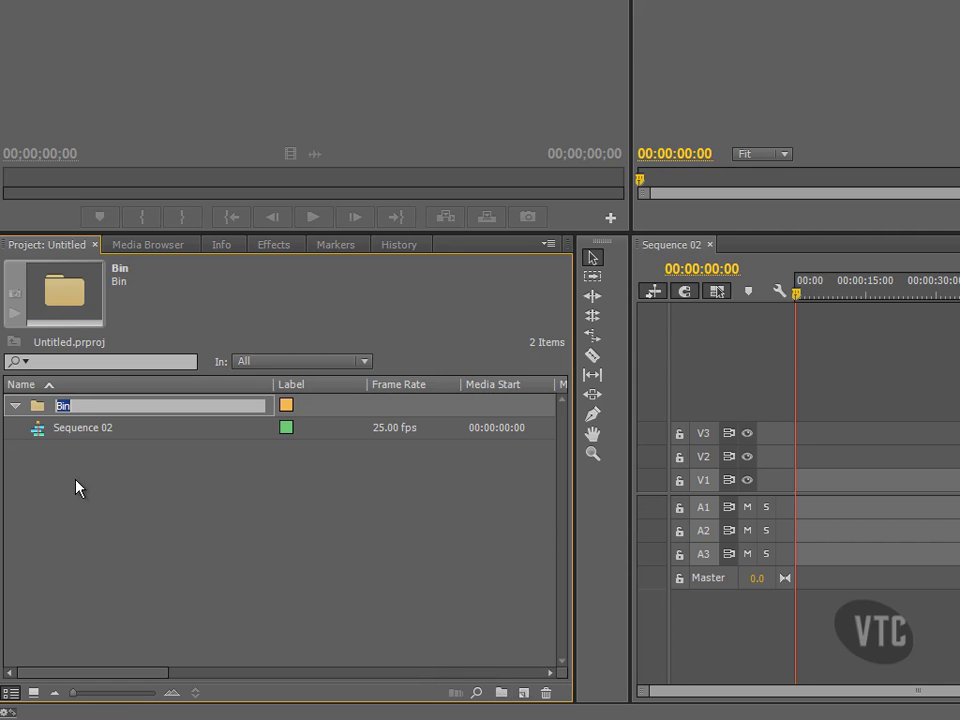
text(Audio)
click(71, 485)
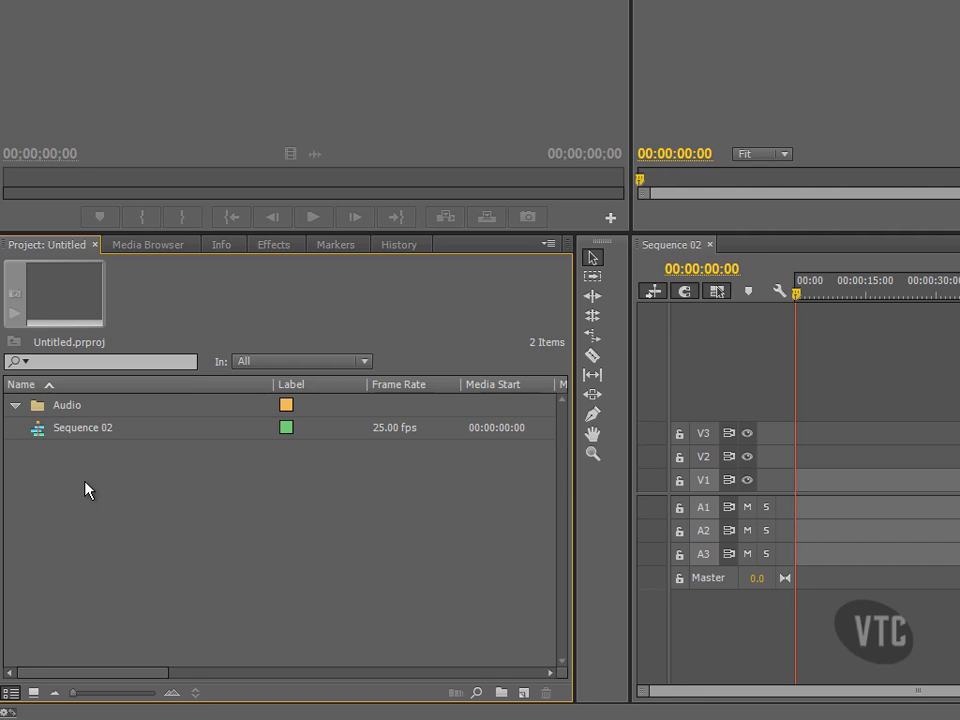
click(502, 693)
text(Video)
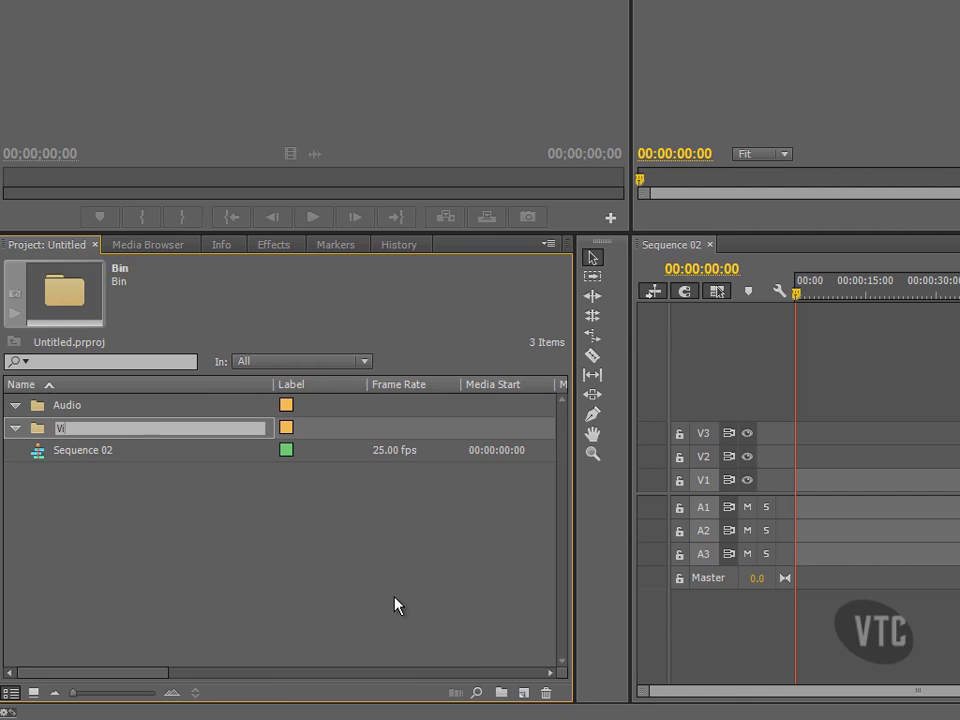
click(405, 546)
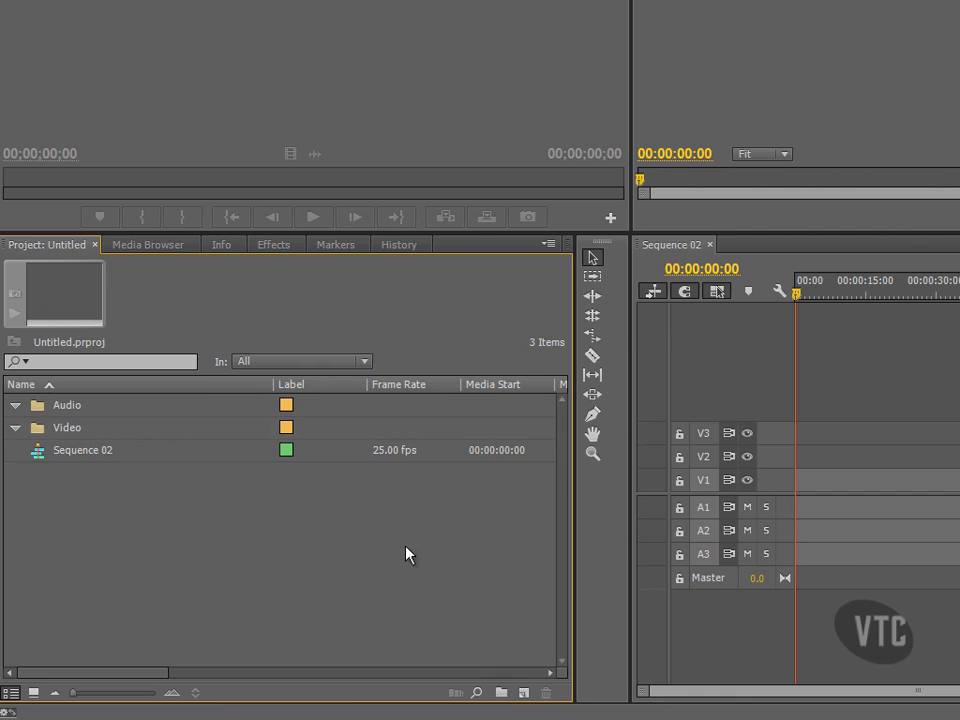
- Add two more bins to the project named Titles and Images
click(502, 693)
text(Titles)
click(428, 603)
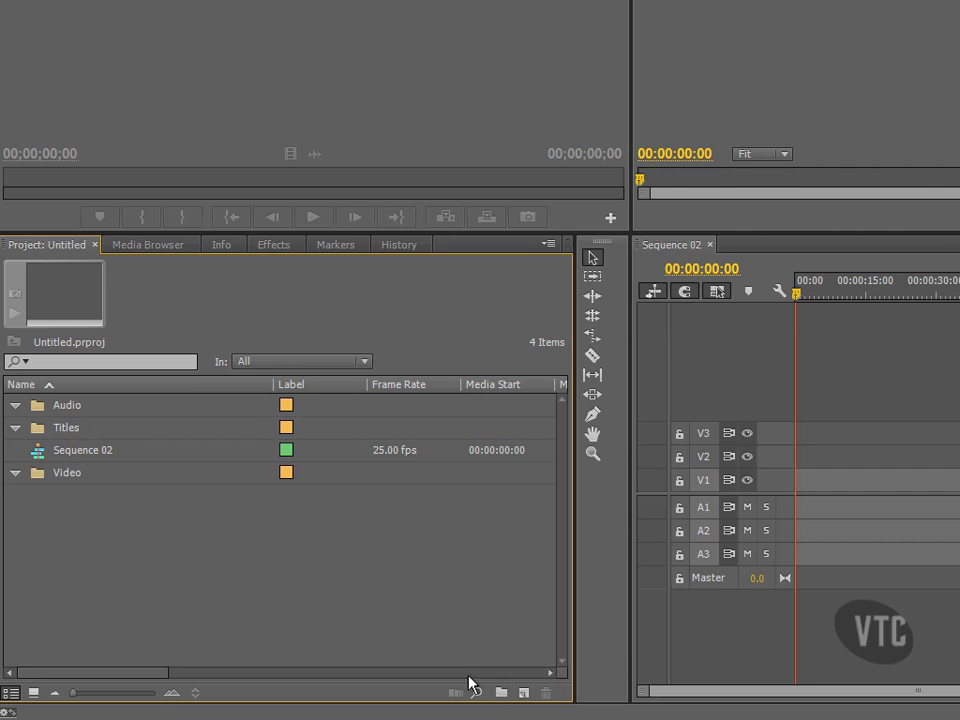
click(502, 693)
text(Images)
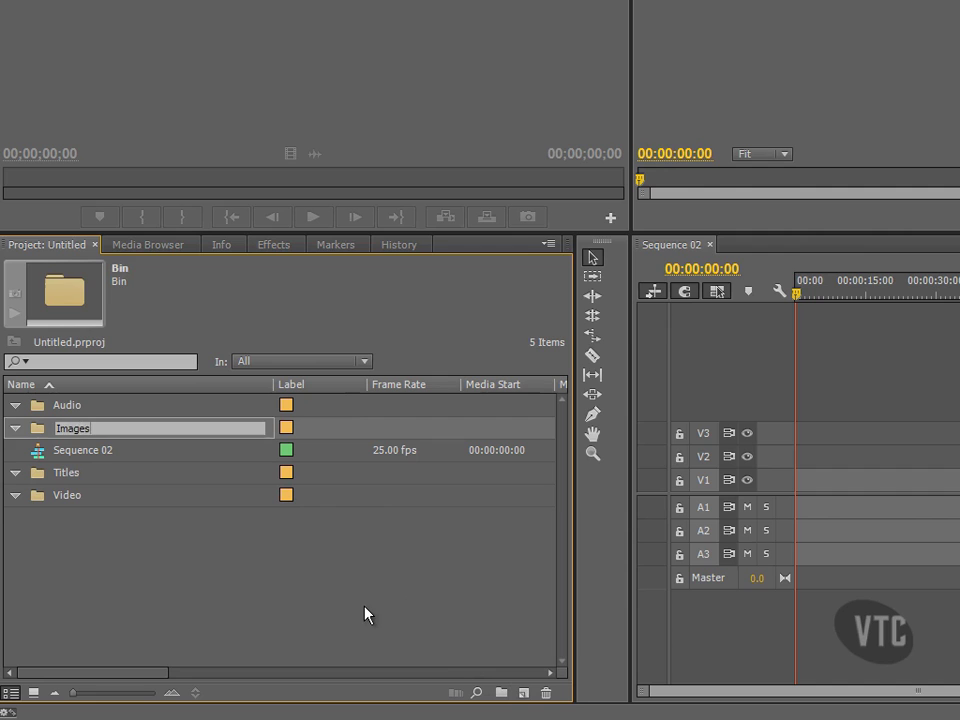
click(347, 599)
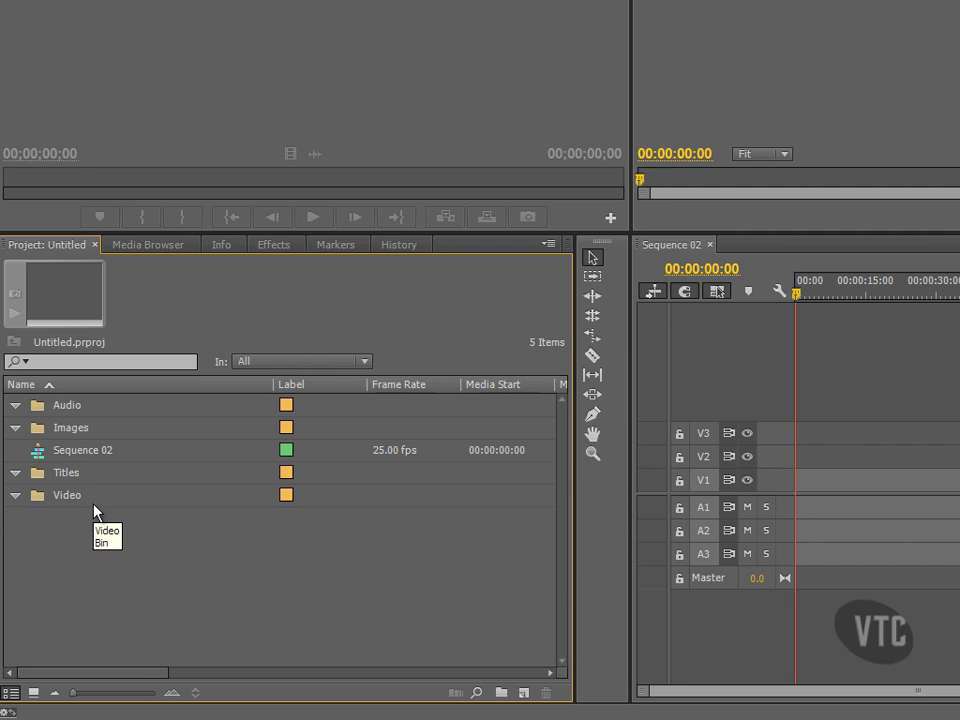
- Create a bin named Sequences and move Sequence 02 into it
click(500, 693)
text(Sequences)
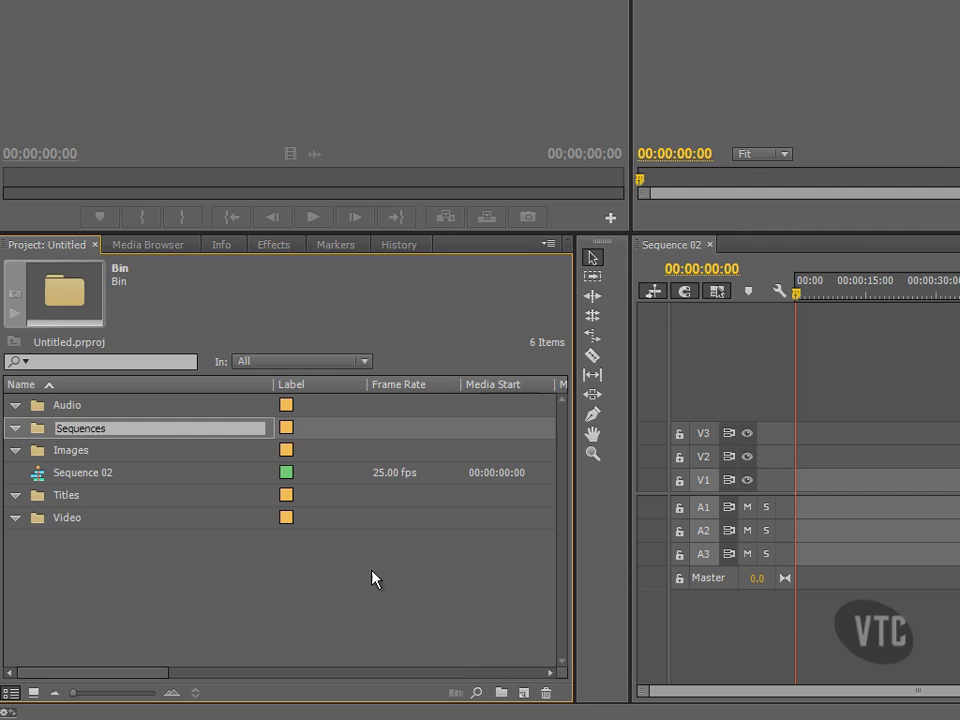
click(328, 588)
click(86, 474)
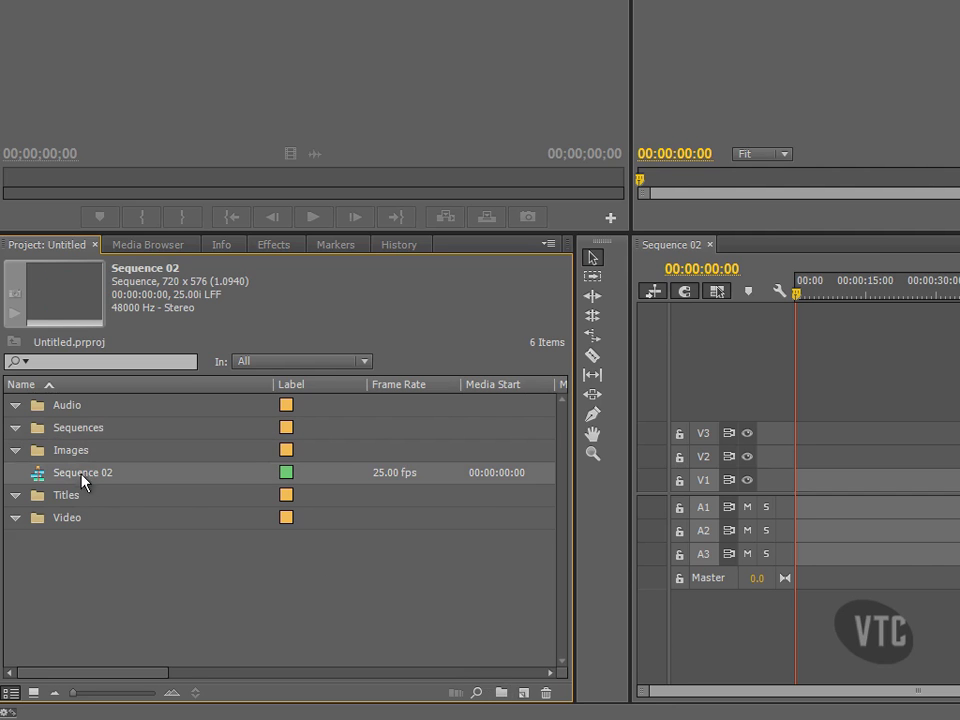
drag(40, 478, 95, 429)
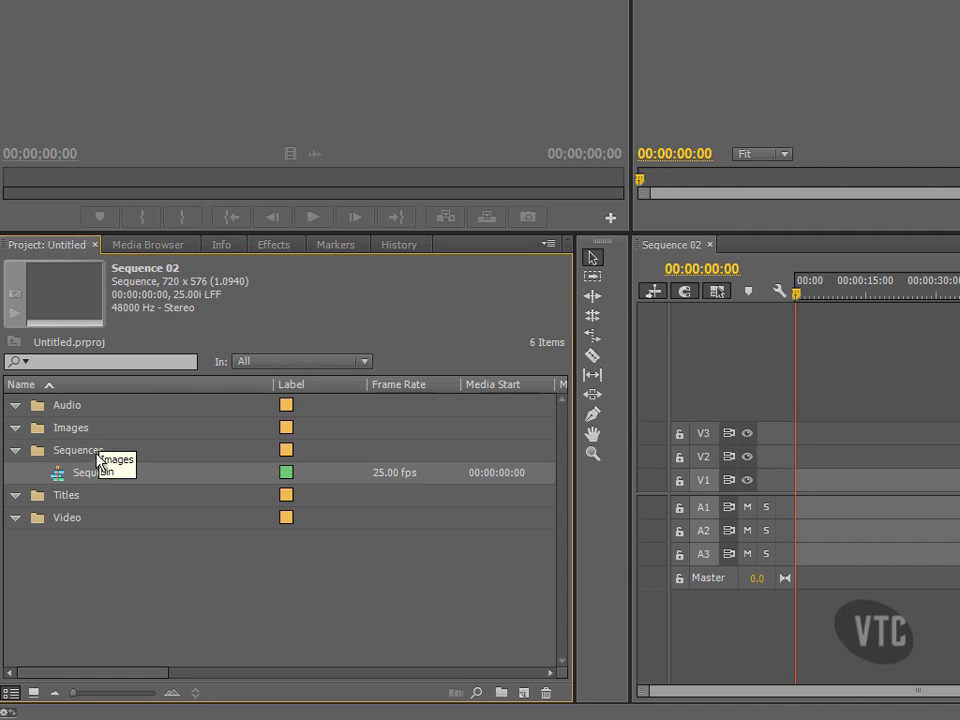
- Collapse the Images, Sequences, Titles and Video bins in the project list
click(15, 451)
click(14, 473)
click(15, 495)
click(15, 428)
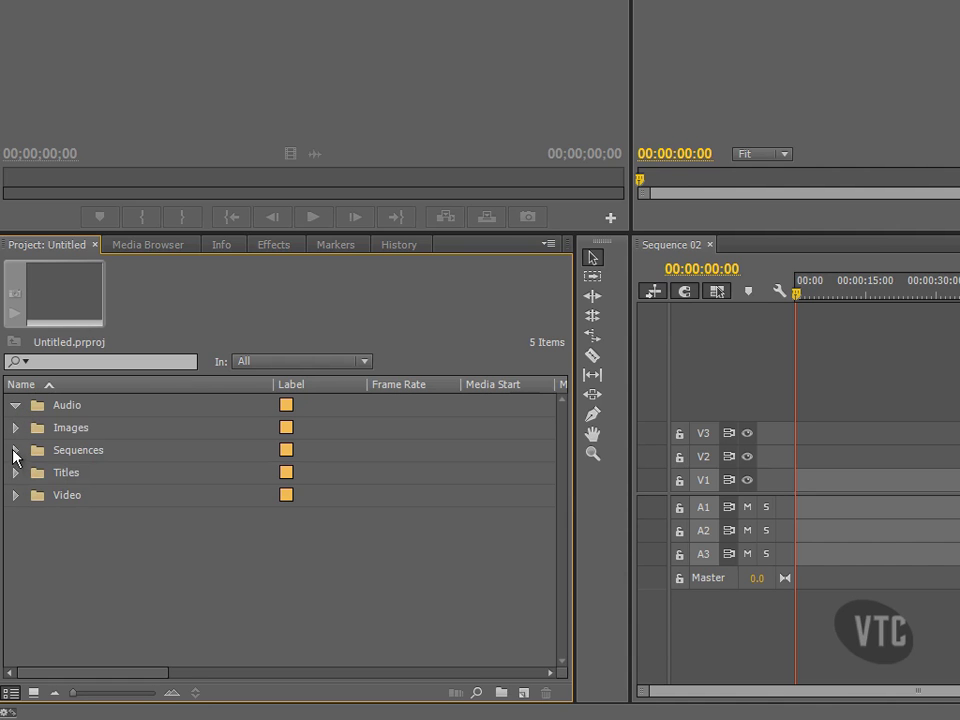
click(15, 450)
click(14, 451)
- Import the video clips from the Anglesey folder inside PP CC into the Video bin and expand the bin to list them
click(37, 496)
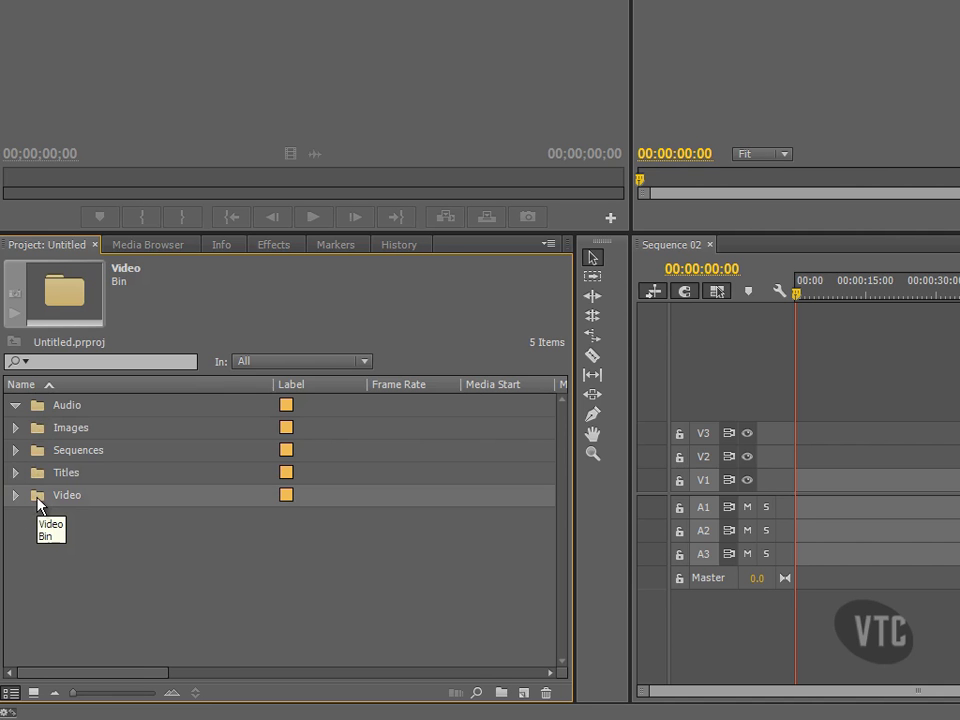
right_click(37, 499)
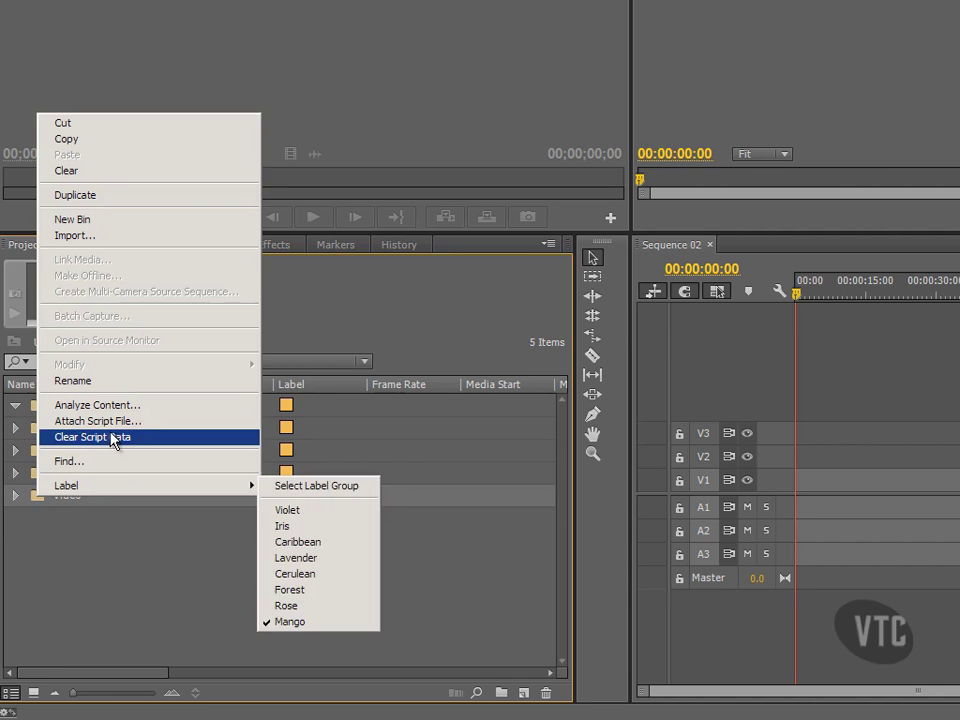
click(80, 236)
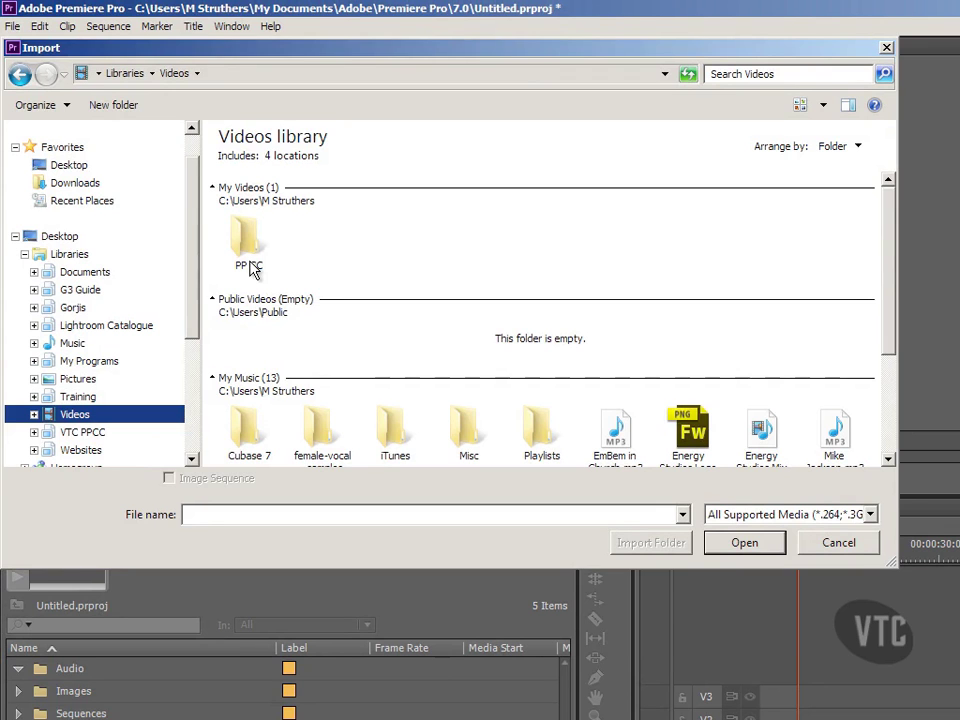
double_click(249, 262)
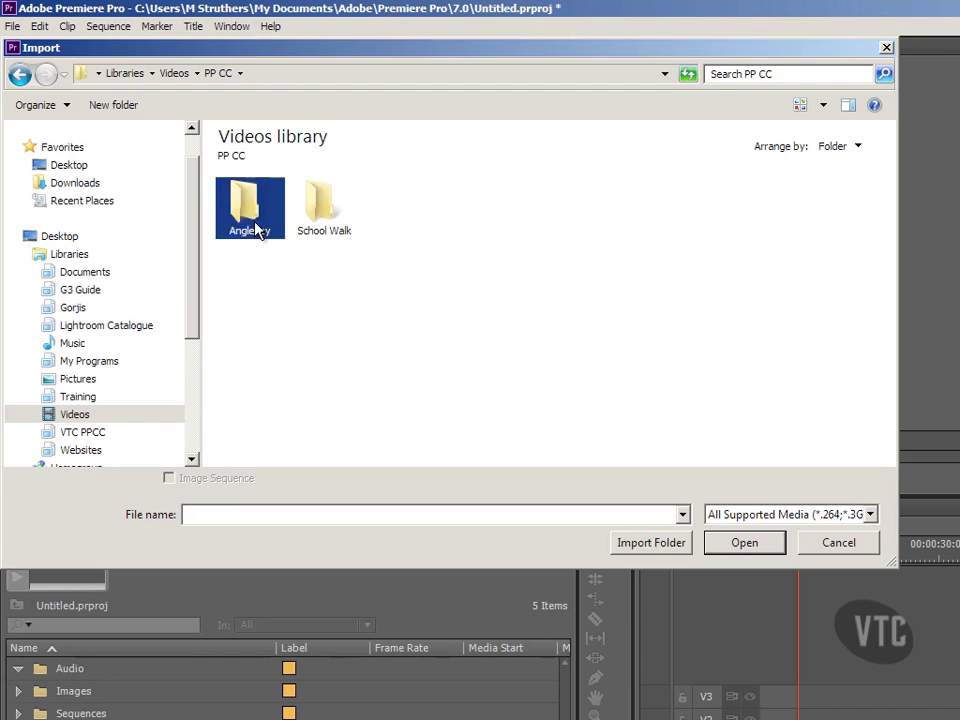
double_click(250, 215)
click(255, 227)
shift+click(637, 362)
click(763, 543)
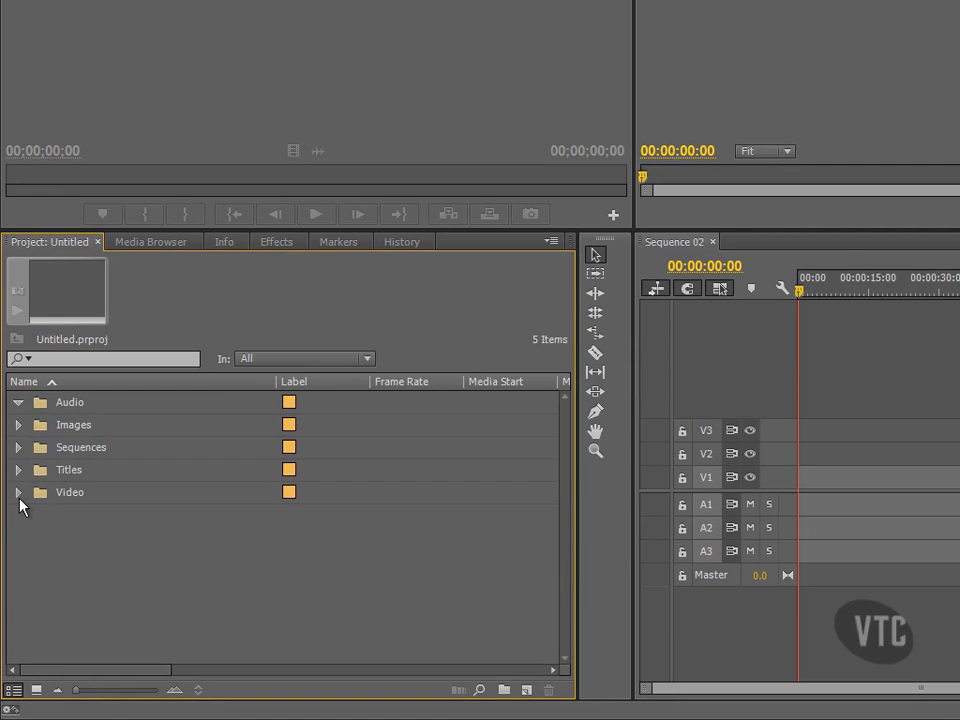
click(19, 494)
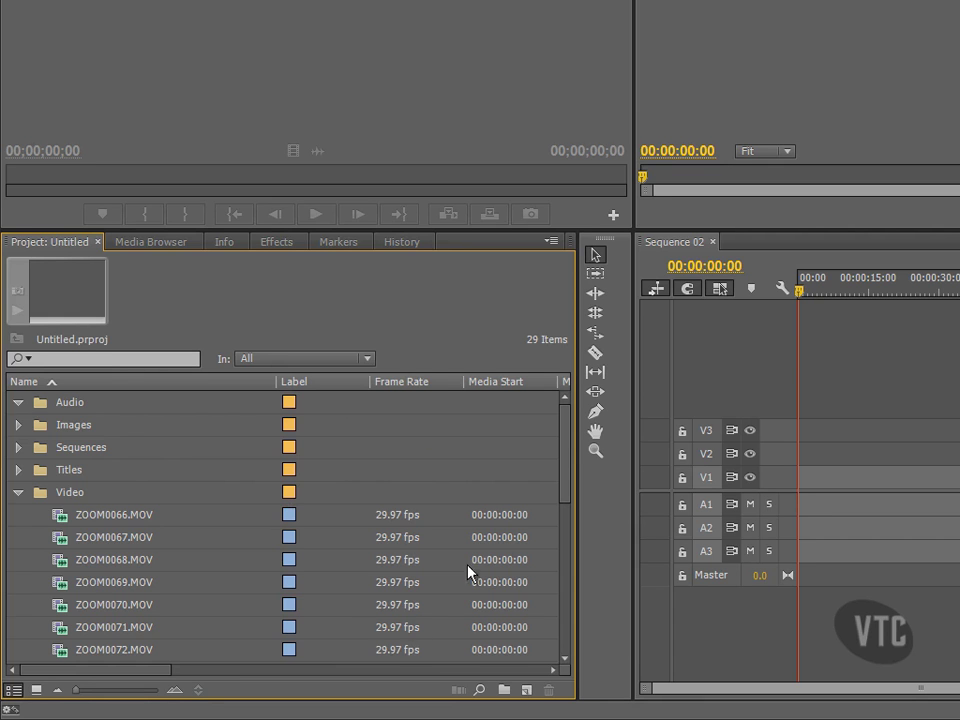
drag(566, 480, 583, 467)
- Place ZOOM0066.MOV at the start of tracks V1 and A1 in Sequence 02, changing the sequence settings to match the clip
click(107, 522)
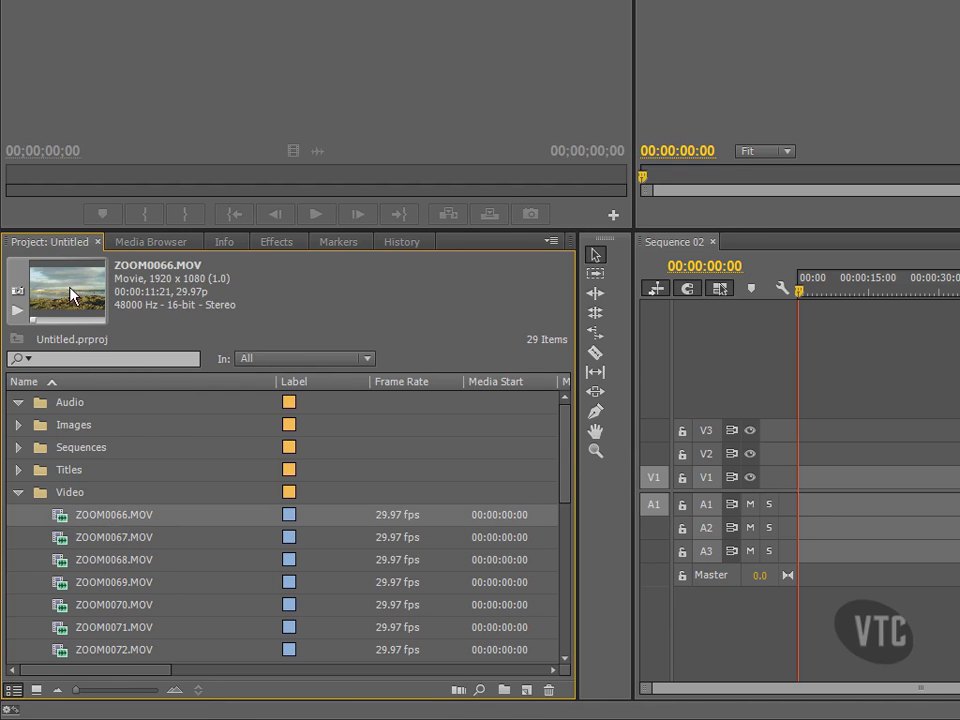
drag(60, 525, 790, 492)
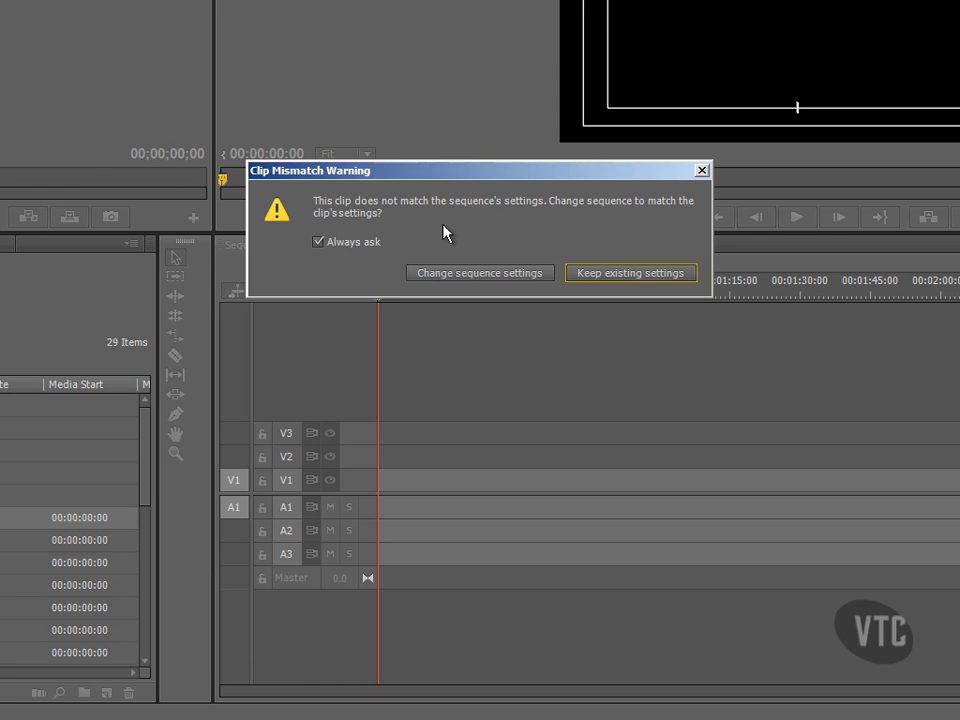
click(478, 273)
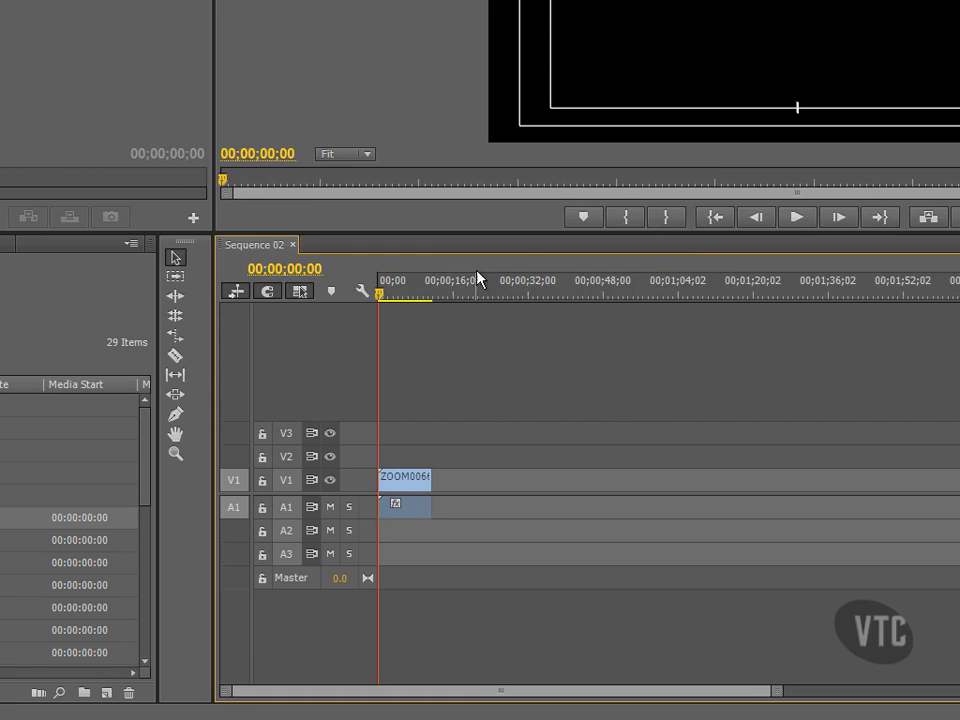